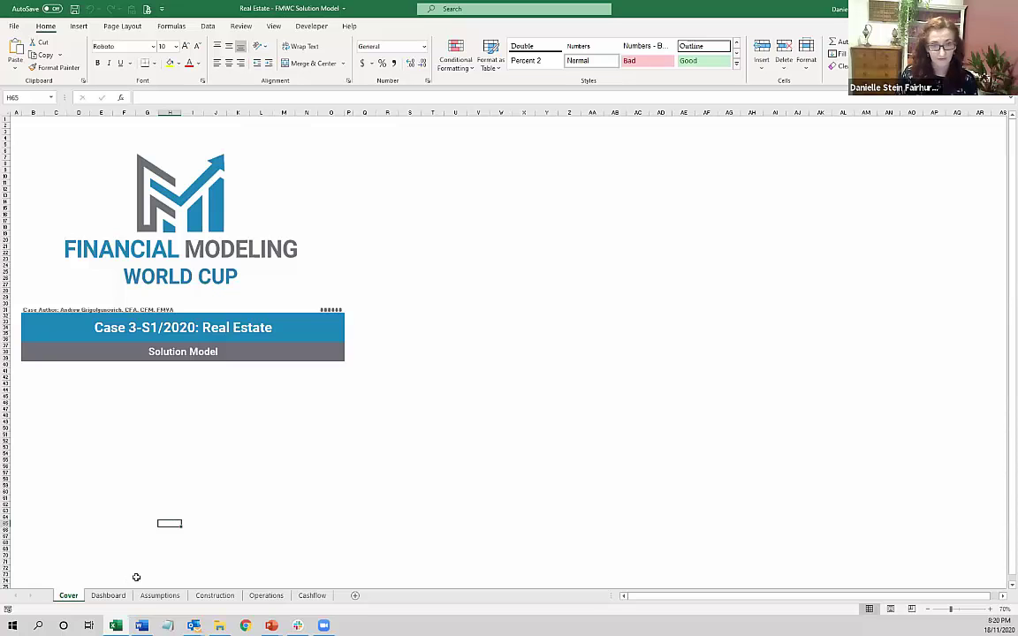
Review the Assumptions sheet, highlighting the unit mix of Buildings 1 to 7 and the occupancy rate column
left_click(158, 597)
scroll(209, 470, "up", 1)
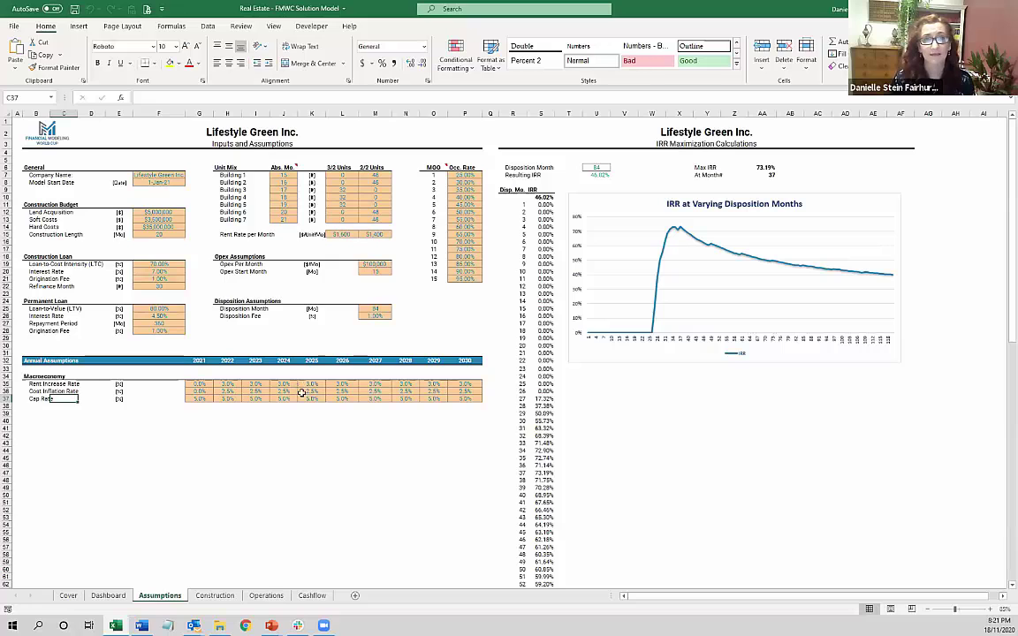
left_click_drag(343, 176, 372, 215)
left_click_drag(464, 176, 462, 278)
left_click(414, 215)
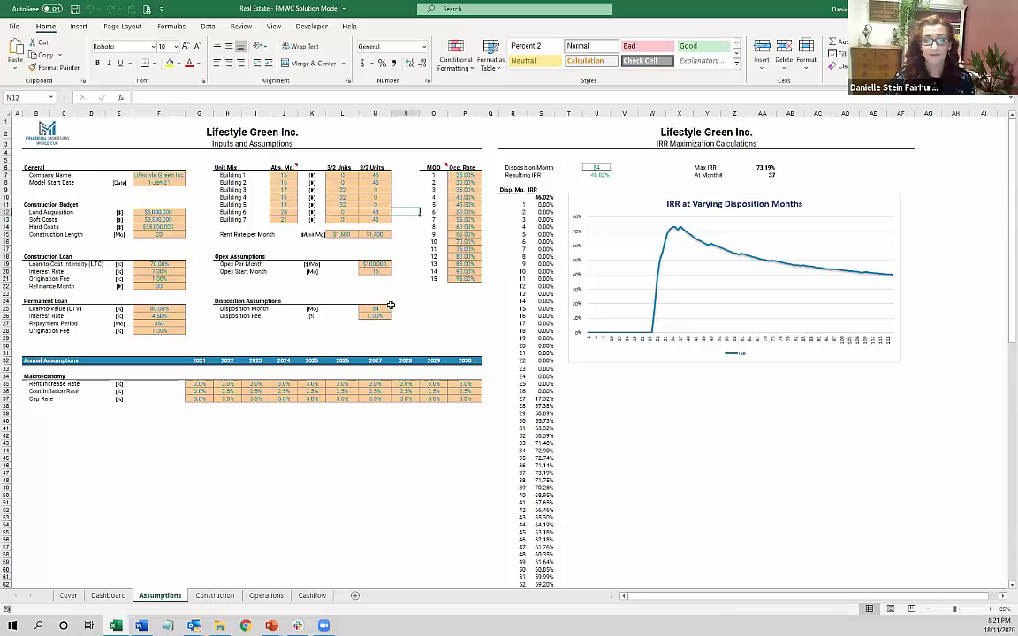
Review the Construction sheet and the Operations sheet's rent revenue, months of operations, occupancy rate and units leased calculations
left_click(226, 595)
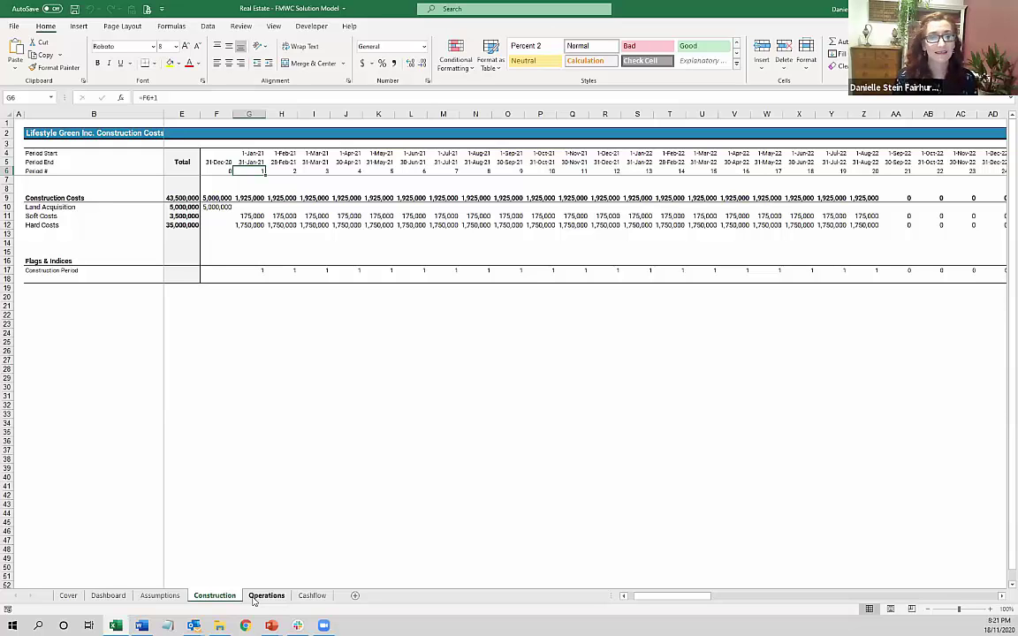
left_click(264, 595)
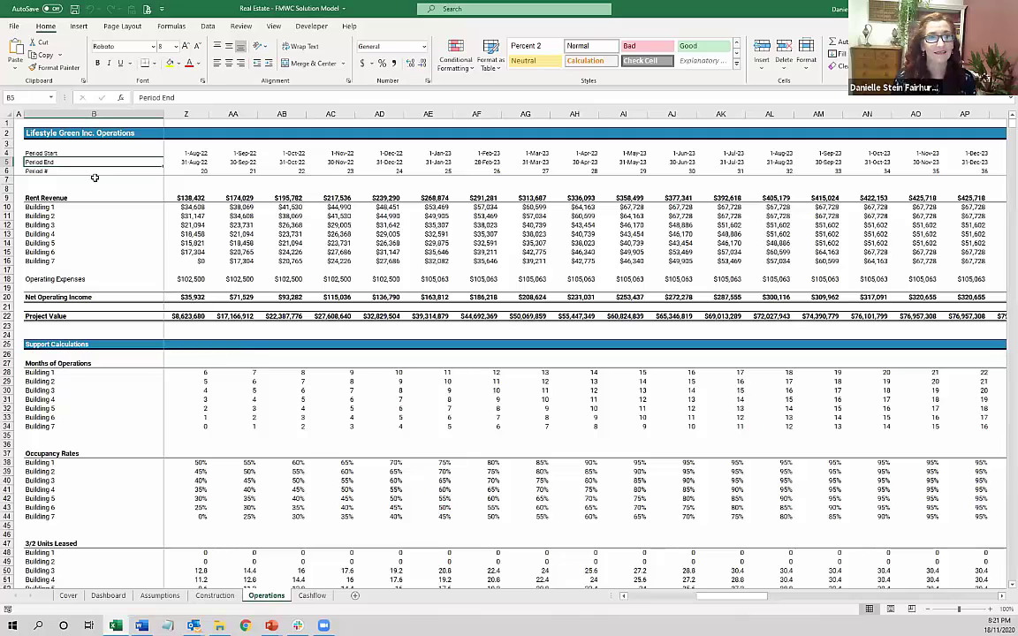
left_click(191, 216)
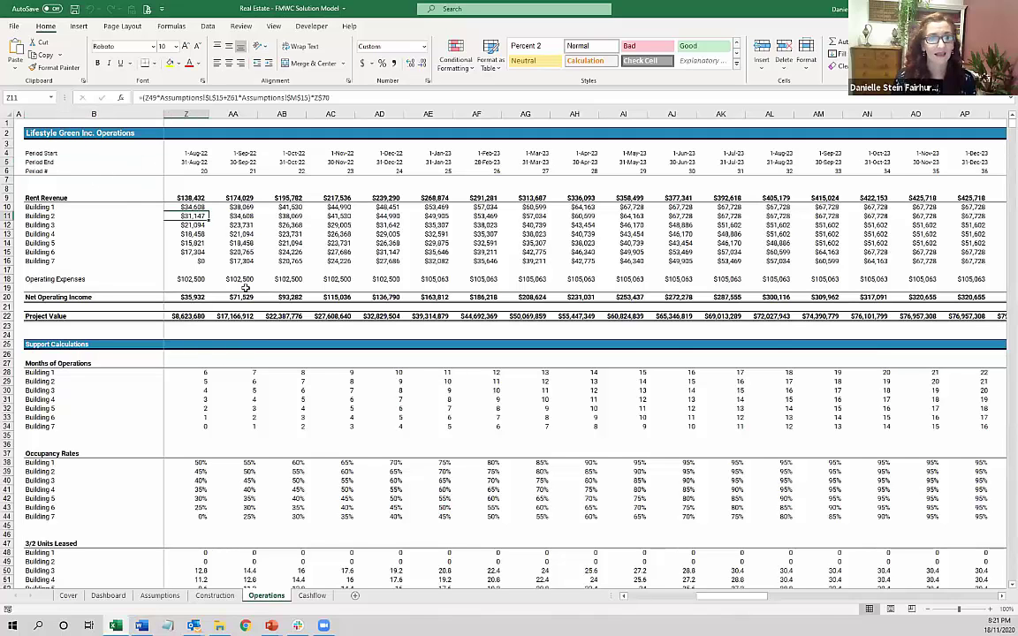
left_click(292, 401)
scroll(292, 389, "down", 5)
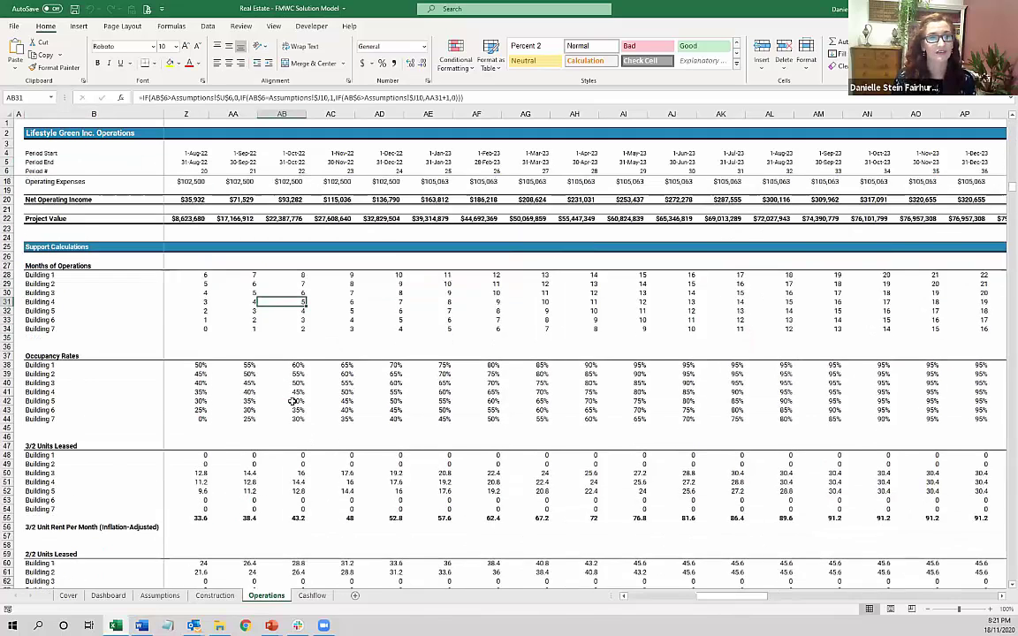
left_click(294, 370)
scroll(269, 327, "down", 4)
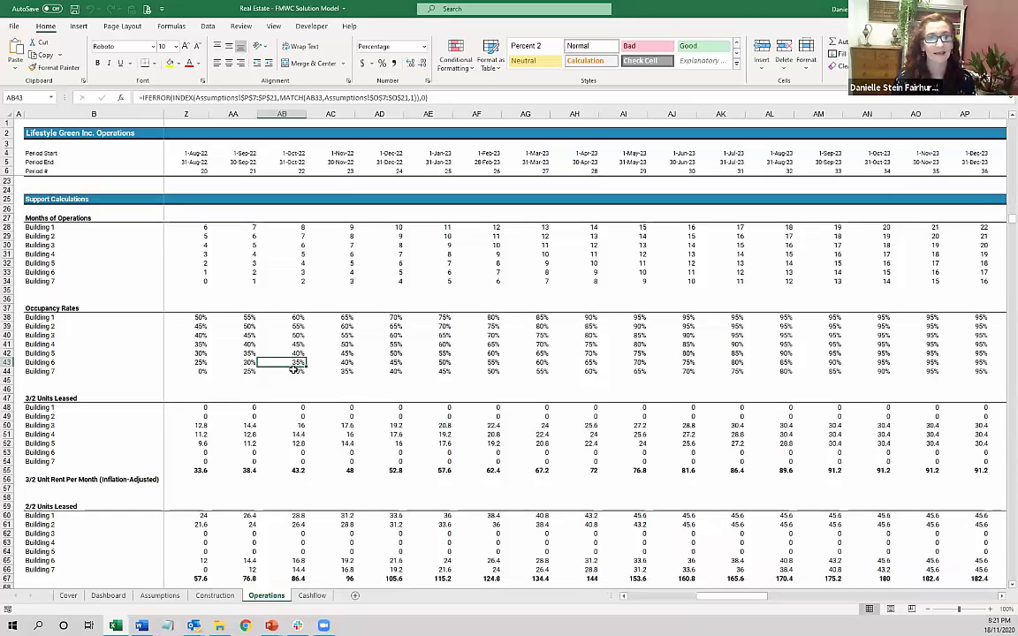
scroll(411, 355, "down", 1)
left_click(392, 432)
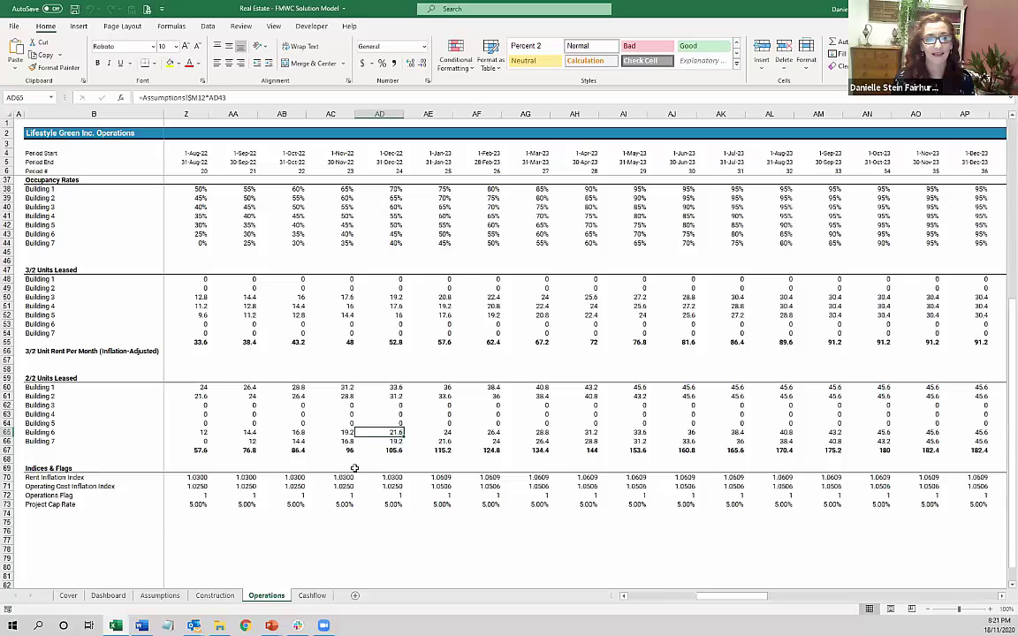
Review the Cashflow sheet's projections and return calculations, including the Construction Loan and Permanent Loan support sections
left_click(313, 595)
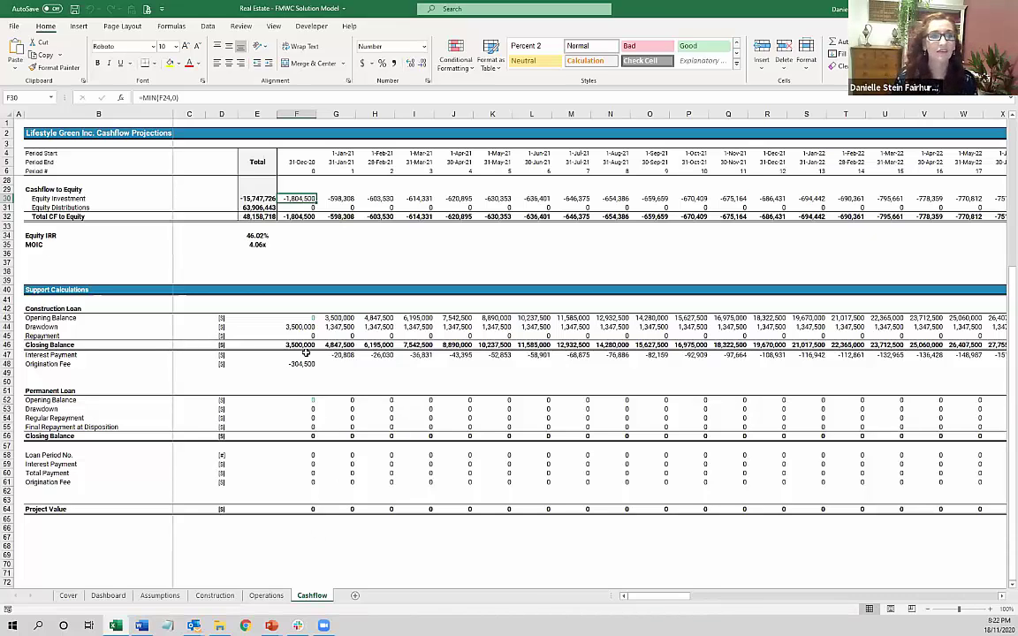
scroll(301, 347, "up", 2)
scroll(301, 348, "up", 5)
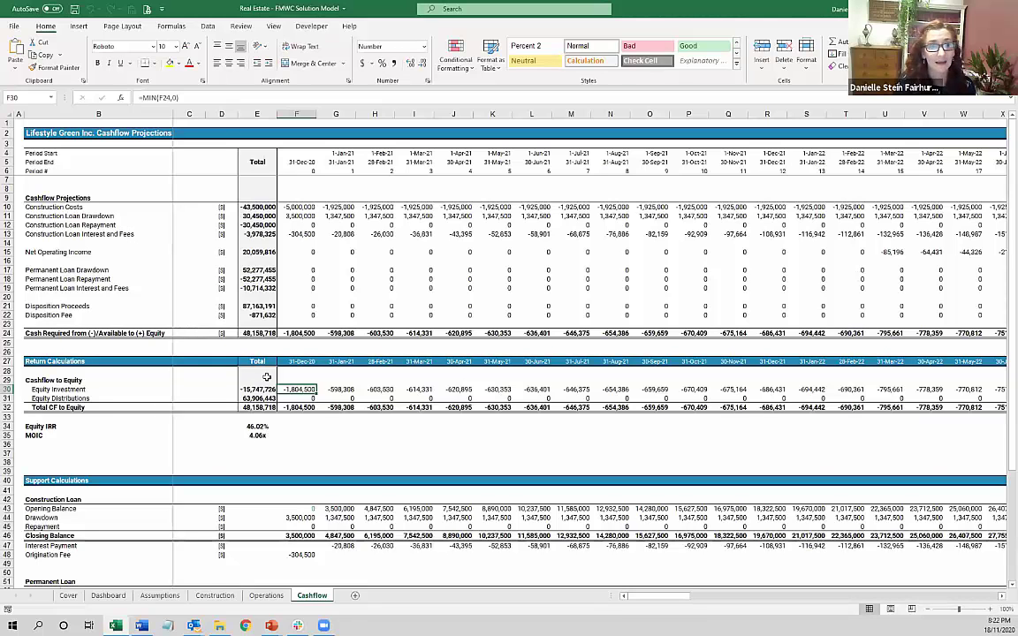
scroll(318, 478, "down", 8)
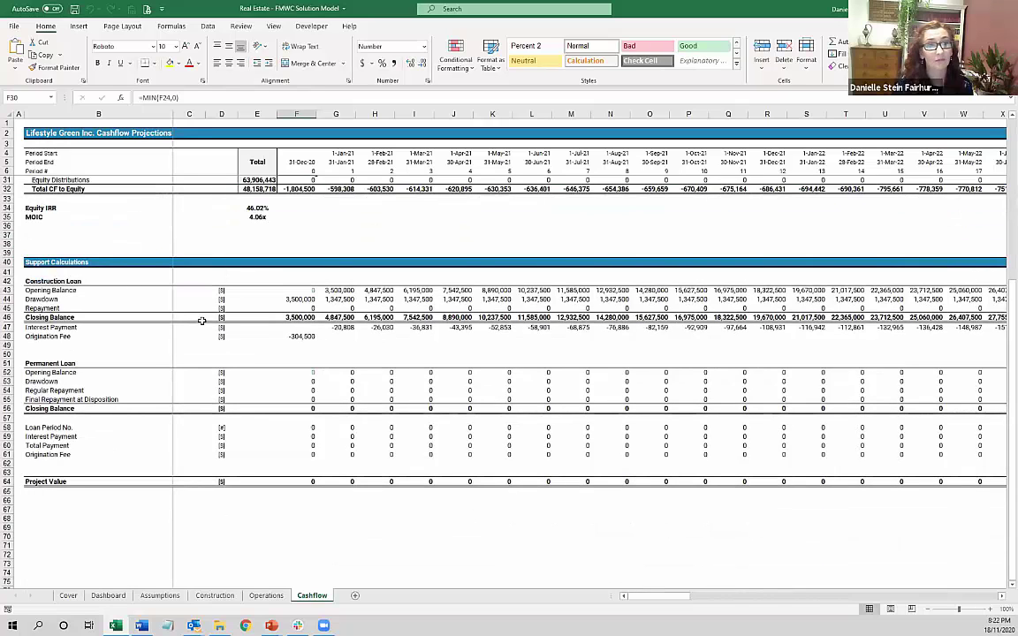
left_click(78, 281)
left_click(129, 363)
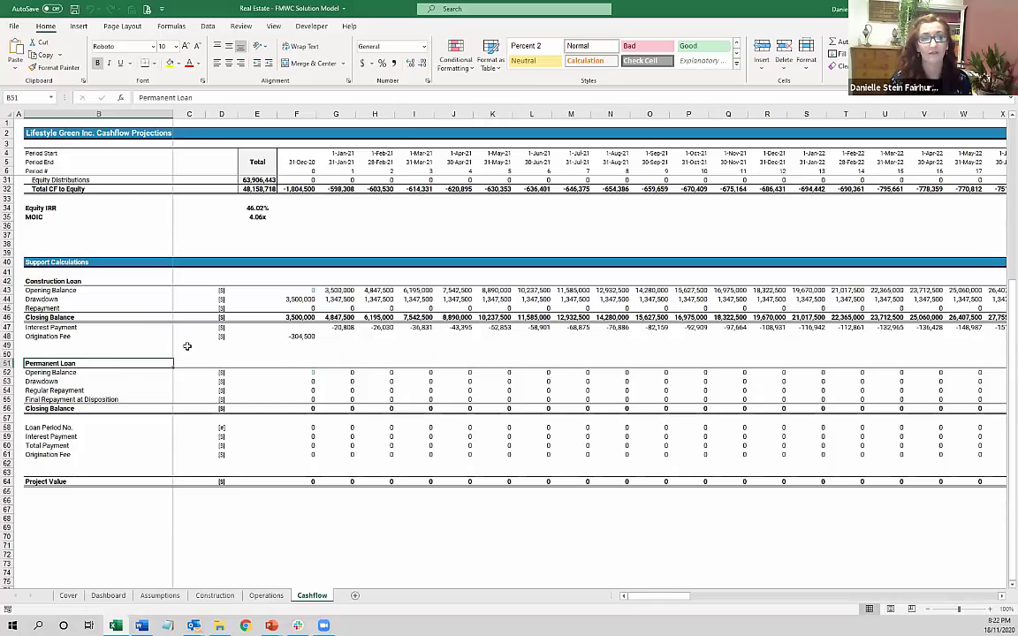
Revisit the Construction, Operations and Cashflow sheets, ending on the Dashboard sheet
left_click(215, 596)
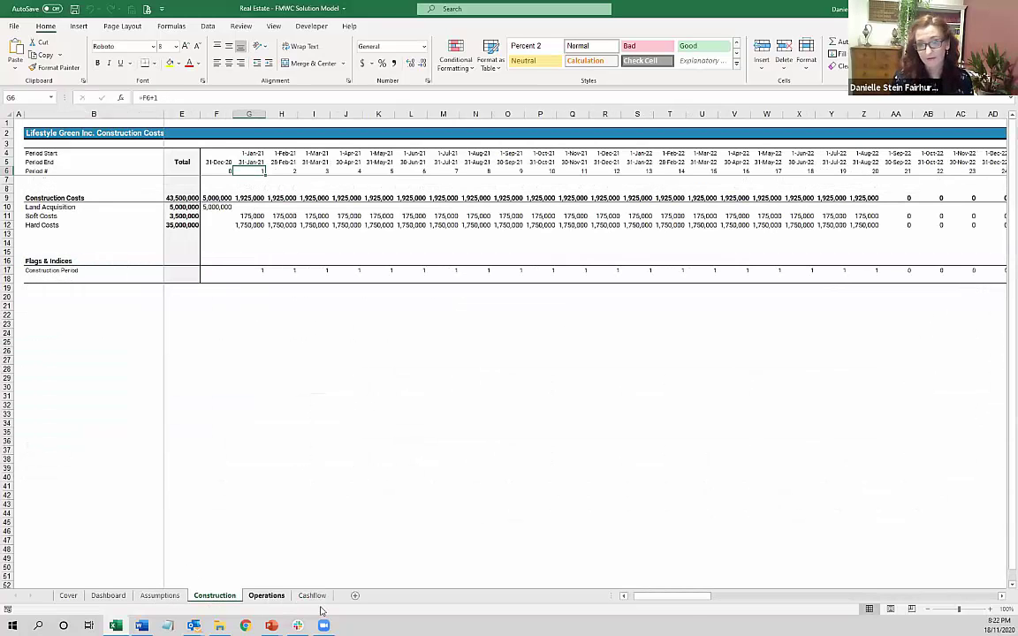
left_click(268, 597)
left_click(325, 597)
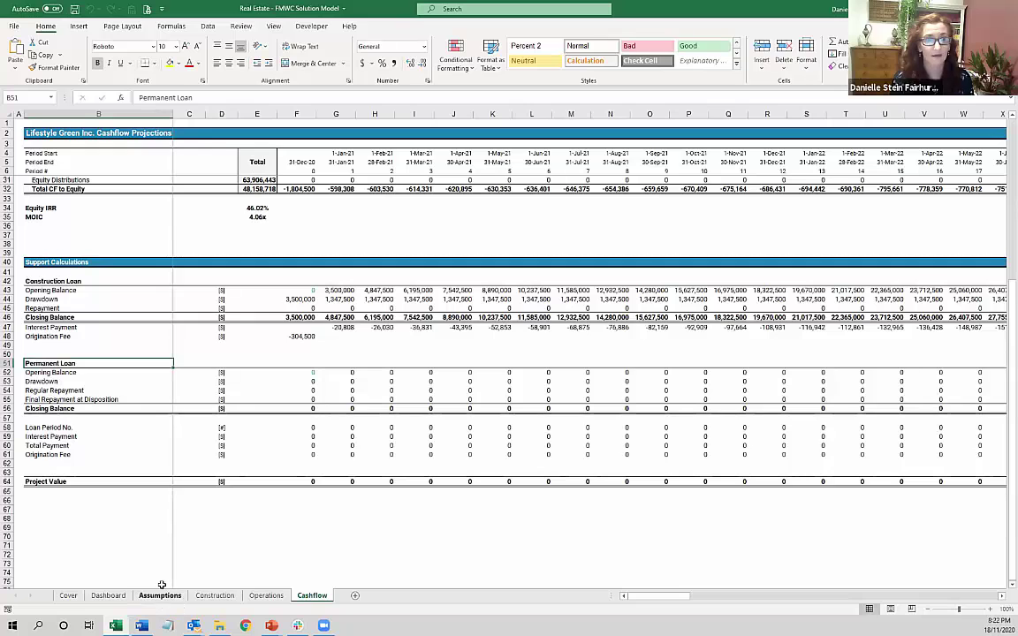
left_click(107, 597)
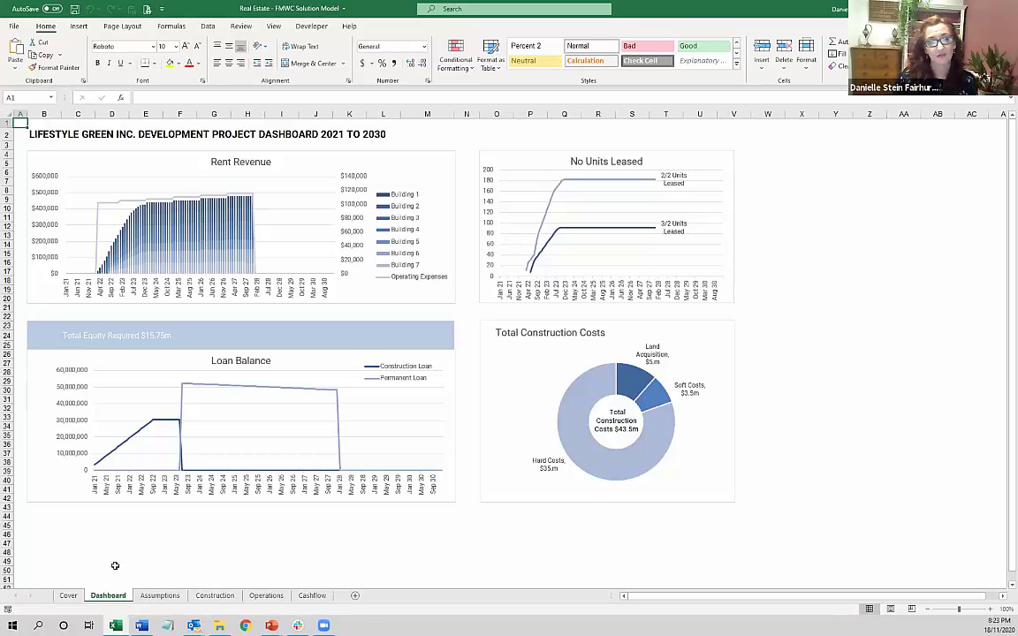
Preview the recommended charts for the Operations sheet's Rent Revenue block, using labels B9:B16 with values Z9:AJ16, without inserting one
left_click(210, 597)
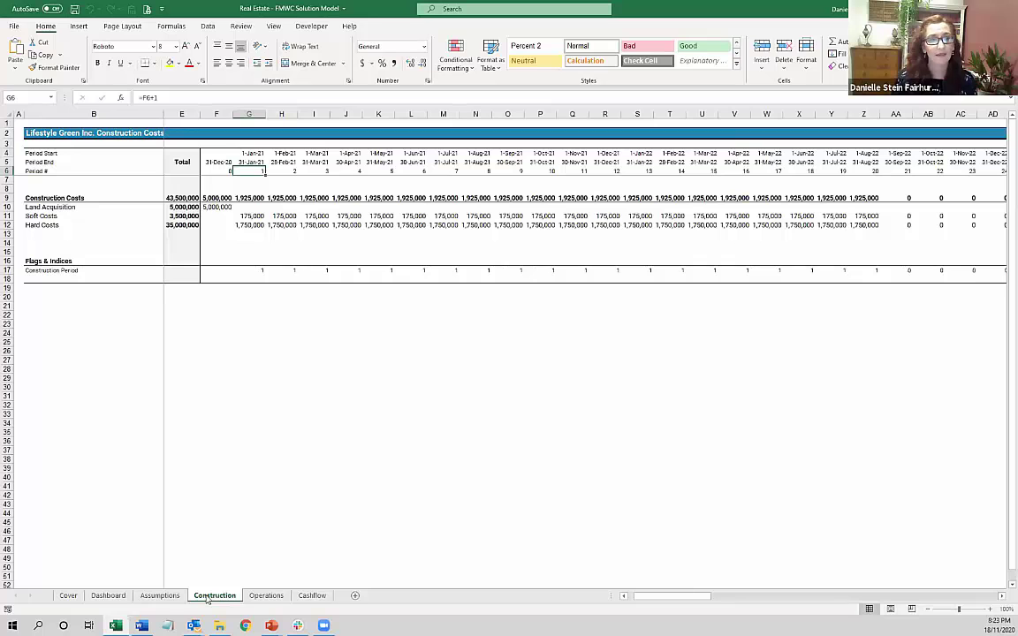
left_click(266, 595)
scroll(183, 421, "up", 6)
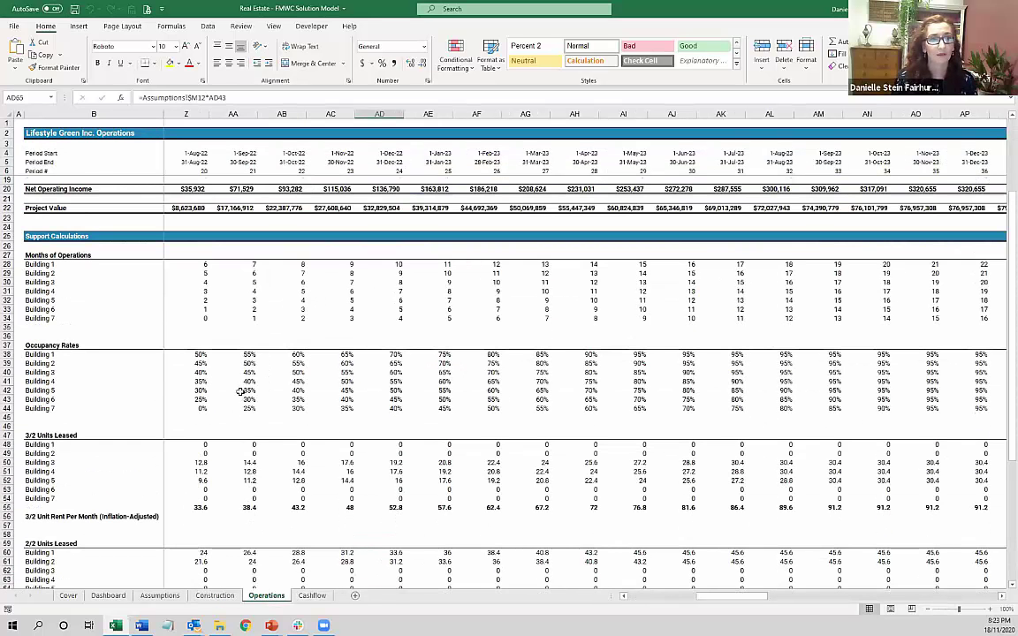
scroll(240, 392, "up", 4)
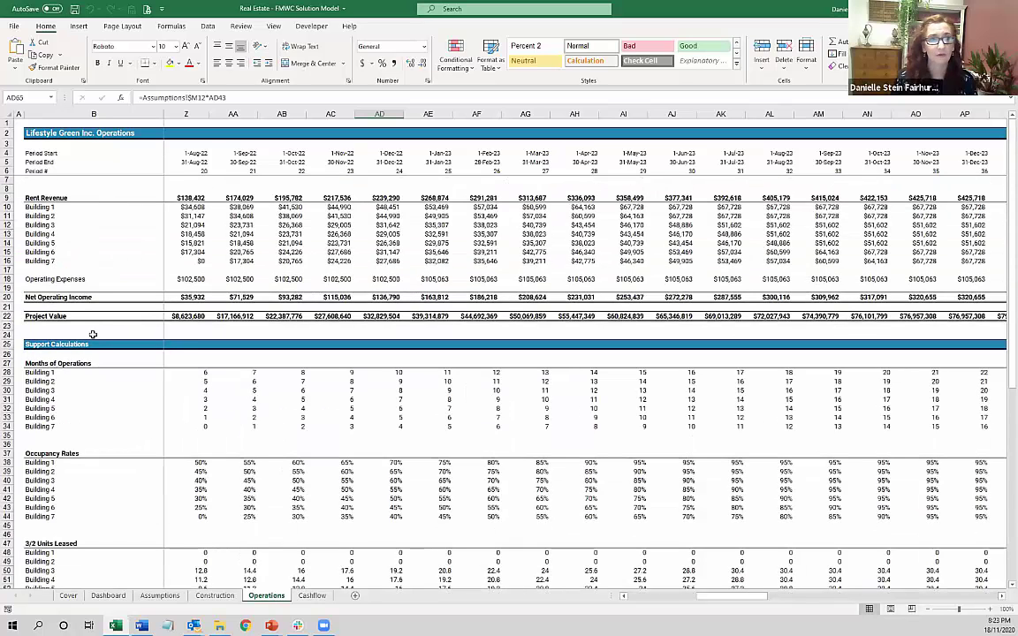
left_click_drag(64, 196, 102, 263)
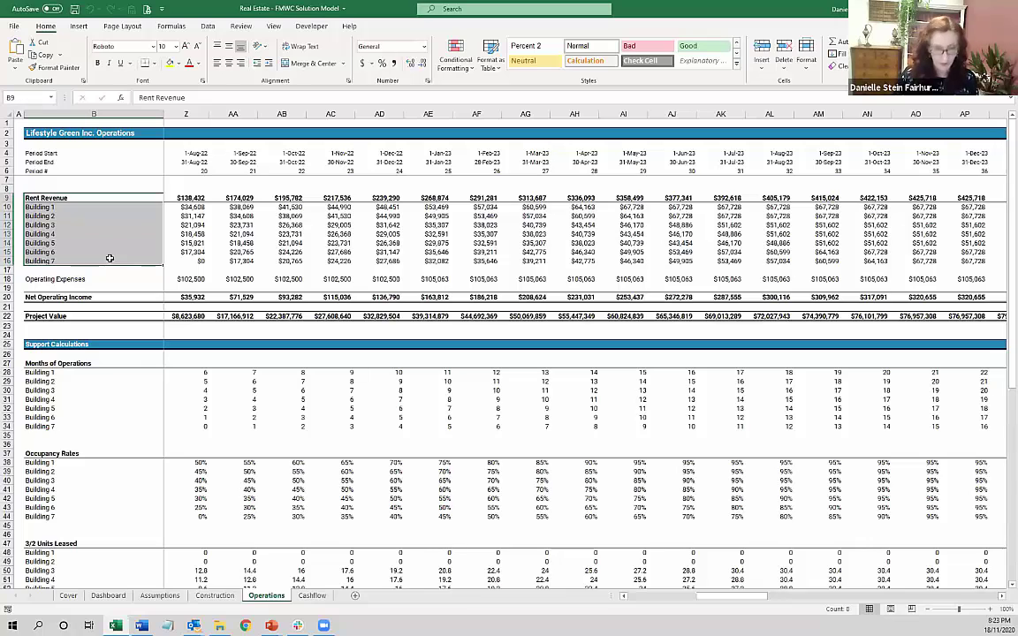
left_click_drag(187, 198, 670, 261)
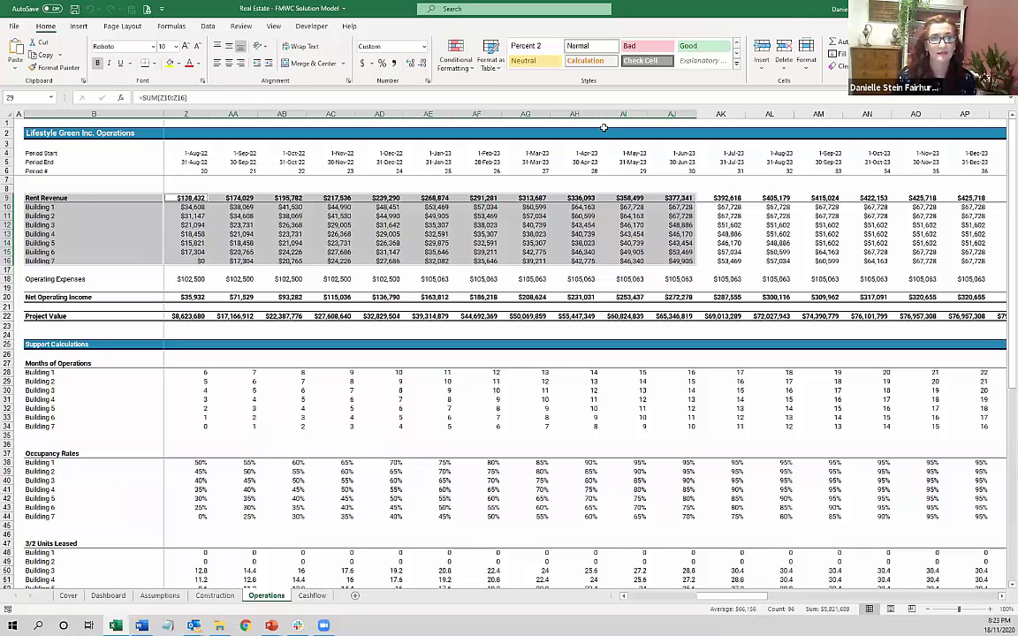
left_click(79, 26)
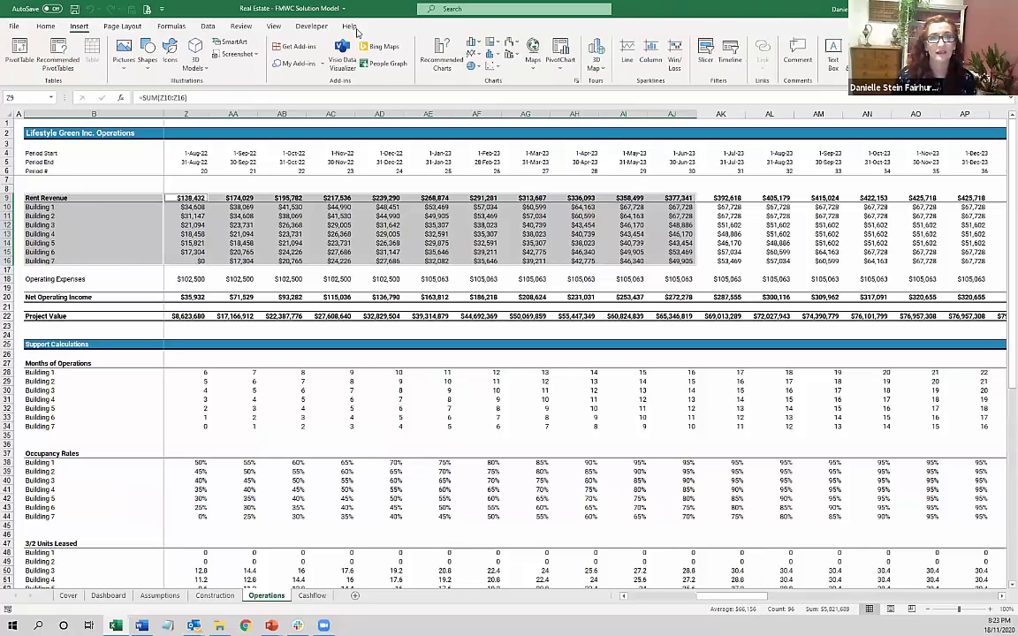
left_click(440, 54)
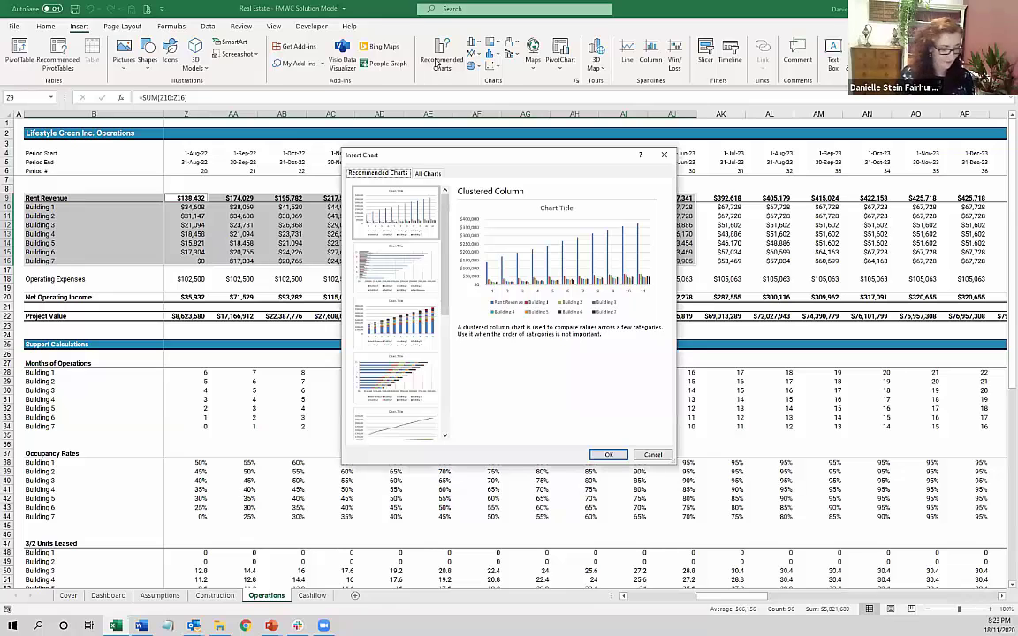
key("Escape")
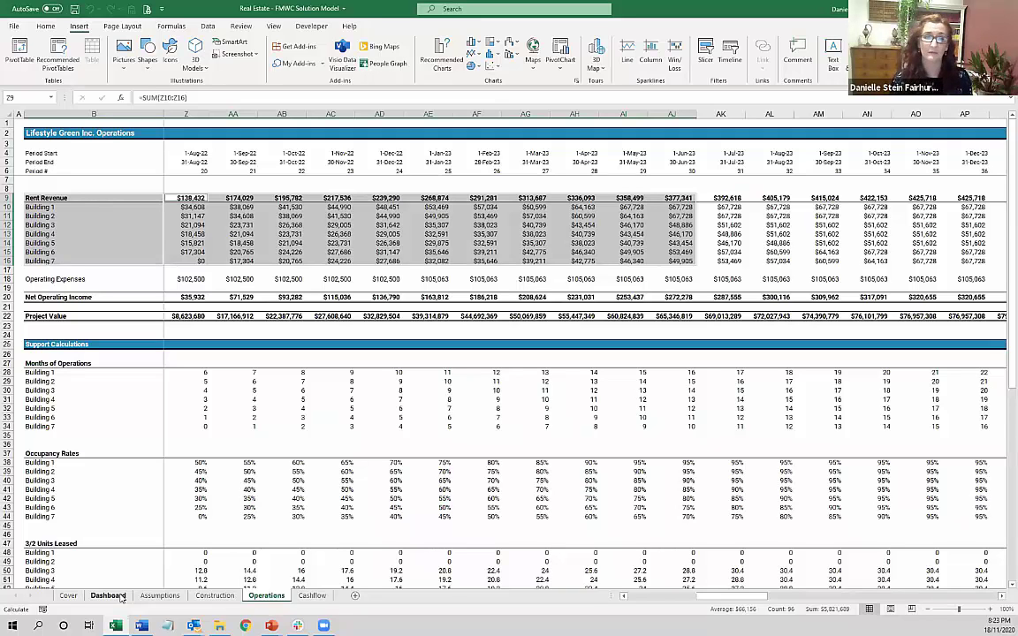
Examine the Dashboard's No Units Leased, Loan Balance and Total Construction Costs charts
left_click(119, 597)
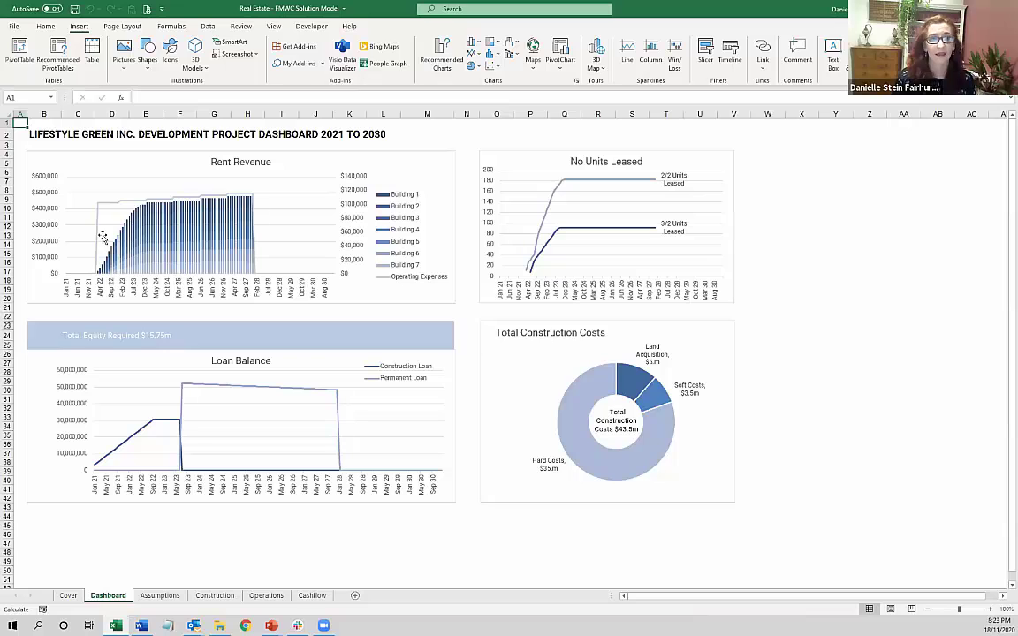
left_click(486, 156)
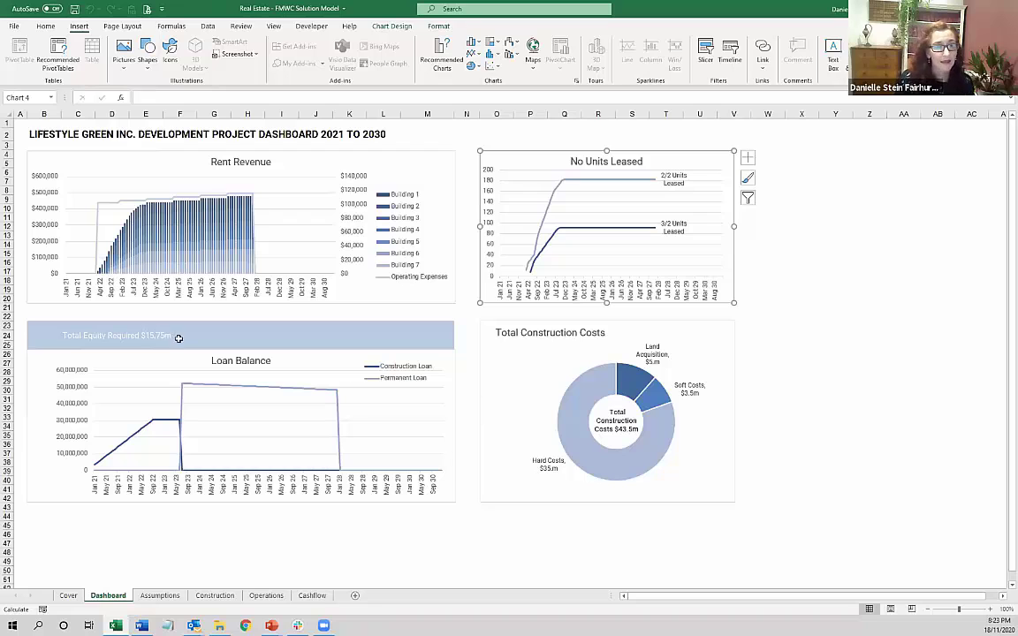
left_click(173, 376)
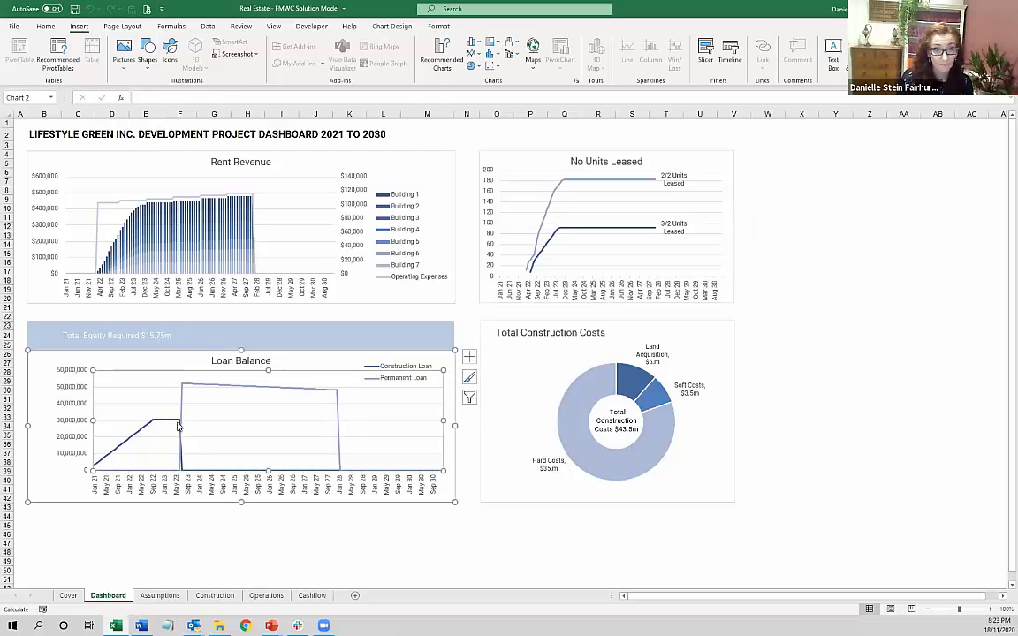
mouse_move(186, 401)
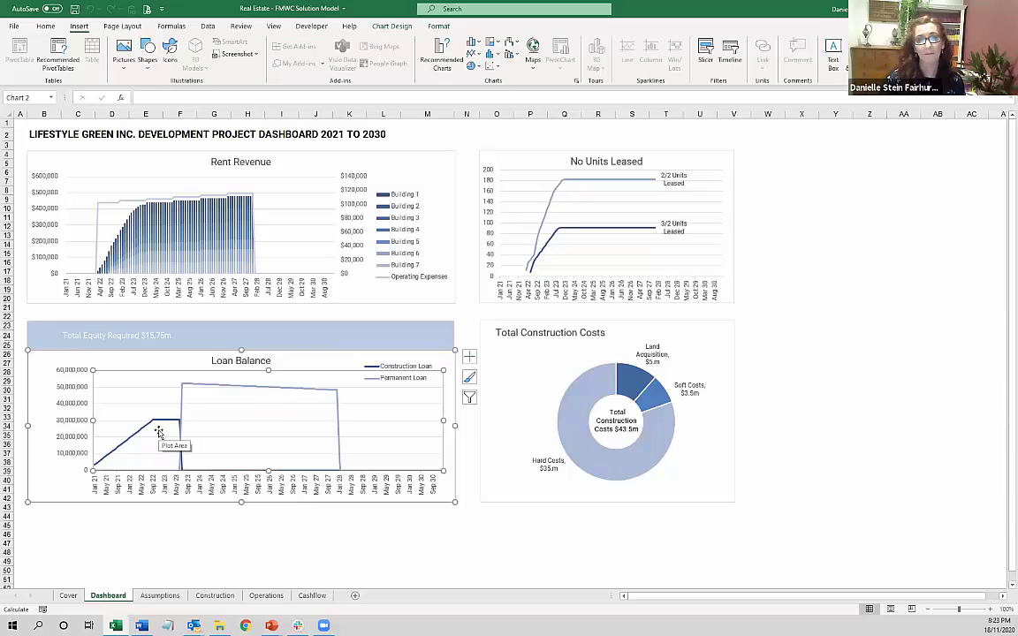
left_click(533, 356)
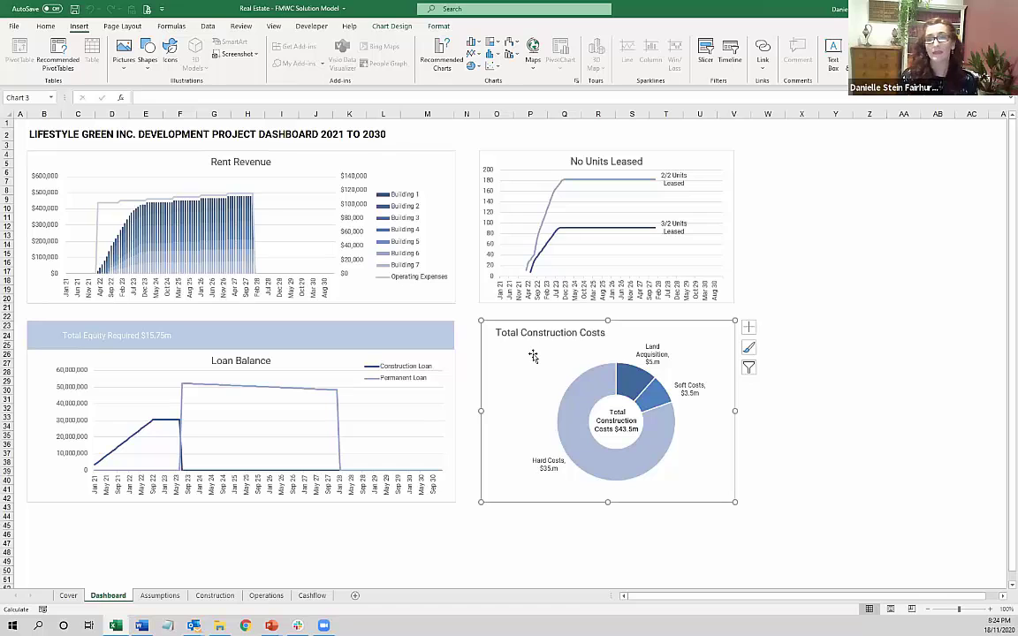
Inspect the doughnut chart's linked centre text box, moving the chart down to uncover and examine the label formula in R28
left_click(616, 414)
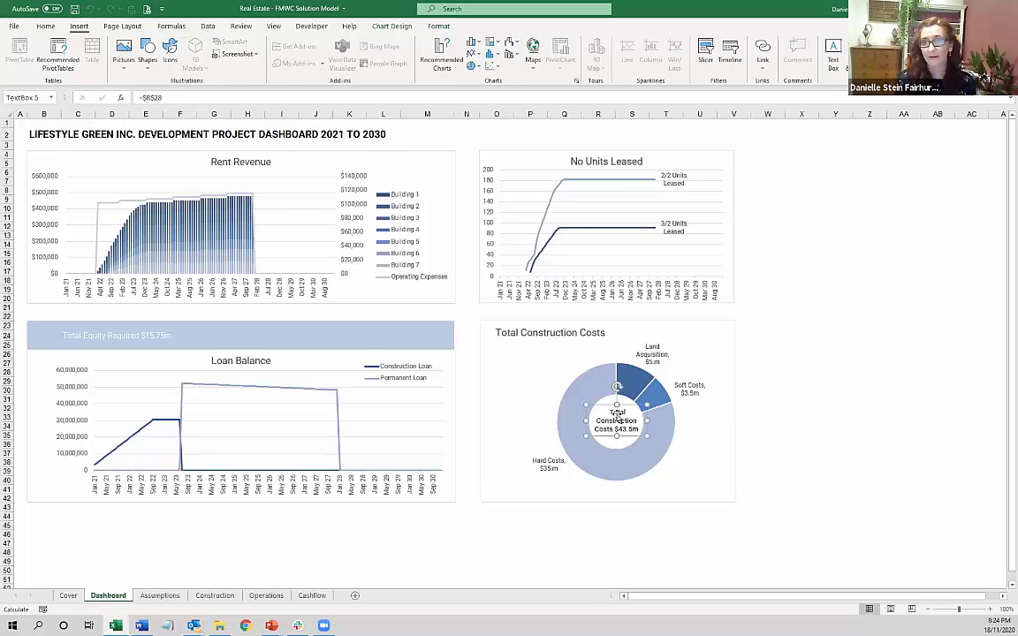
left_click(643, 331)
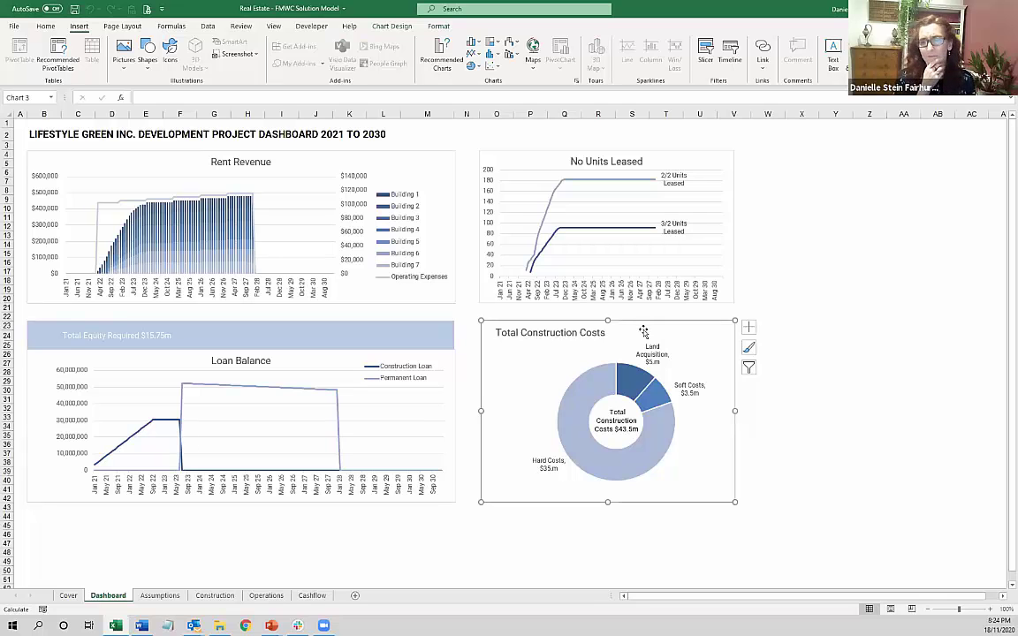
left_click_drag(643, 331, 637, 402)
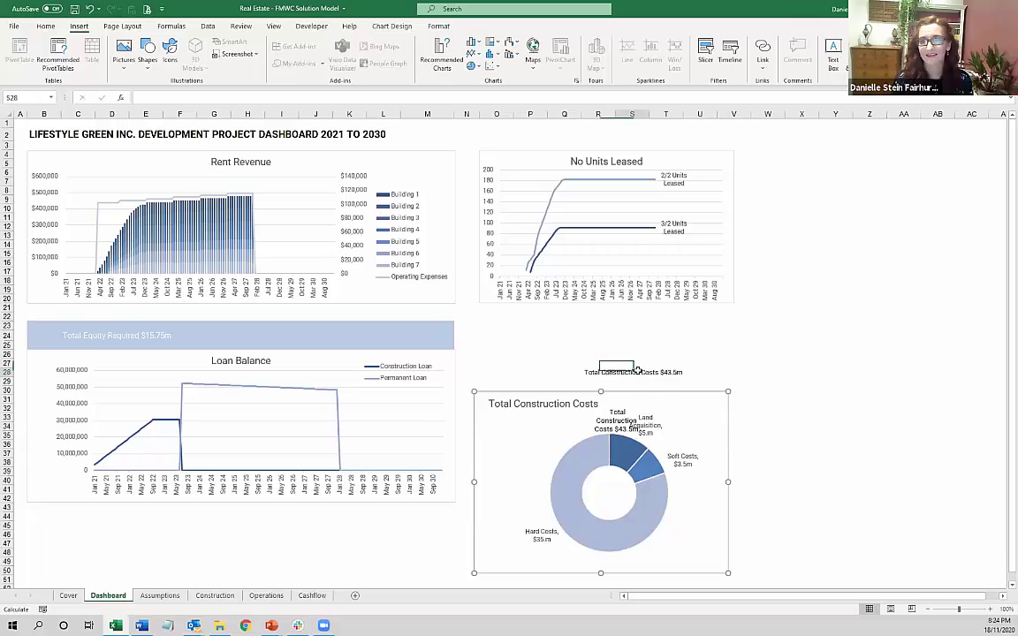
left_click(602, 373)
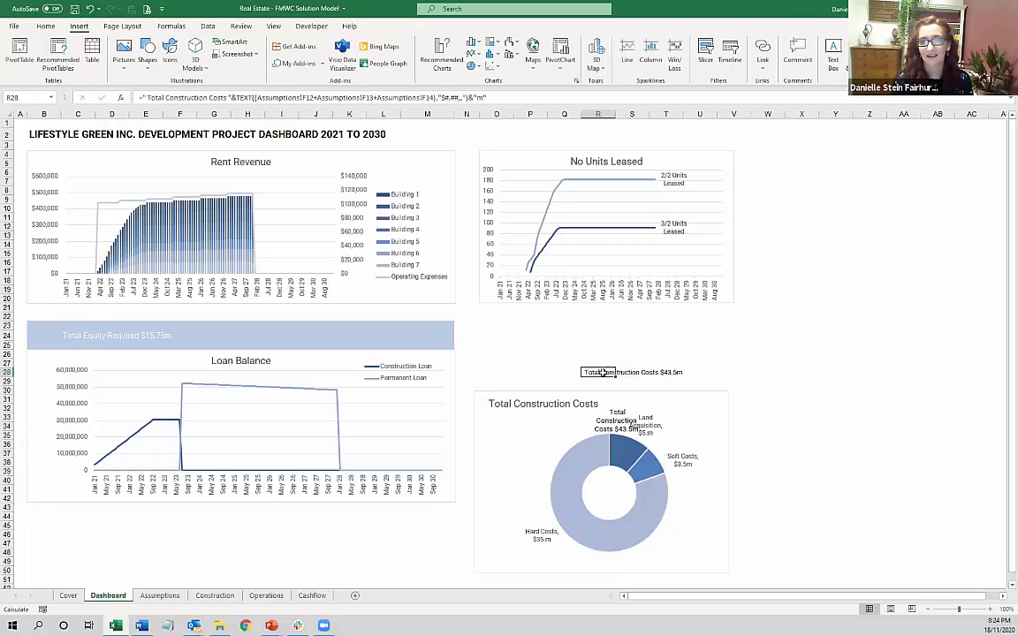
double_click(602, 373)
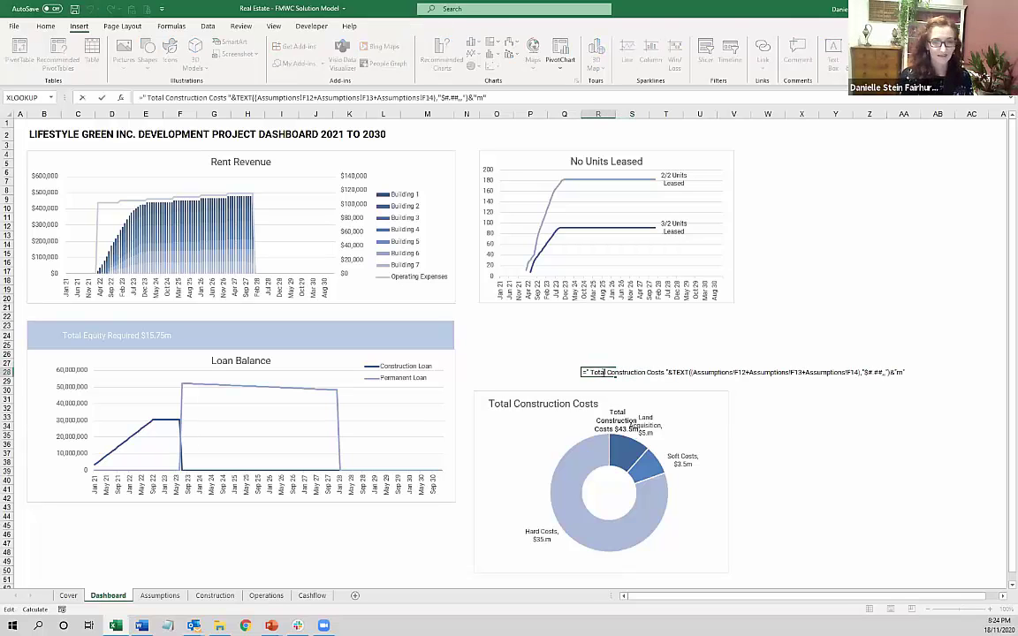
key("Escape")
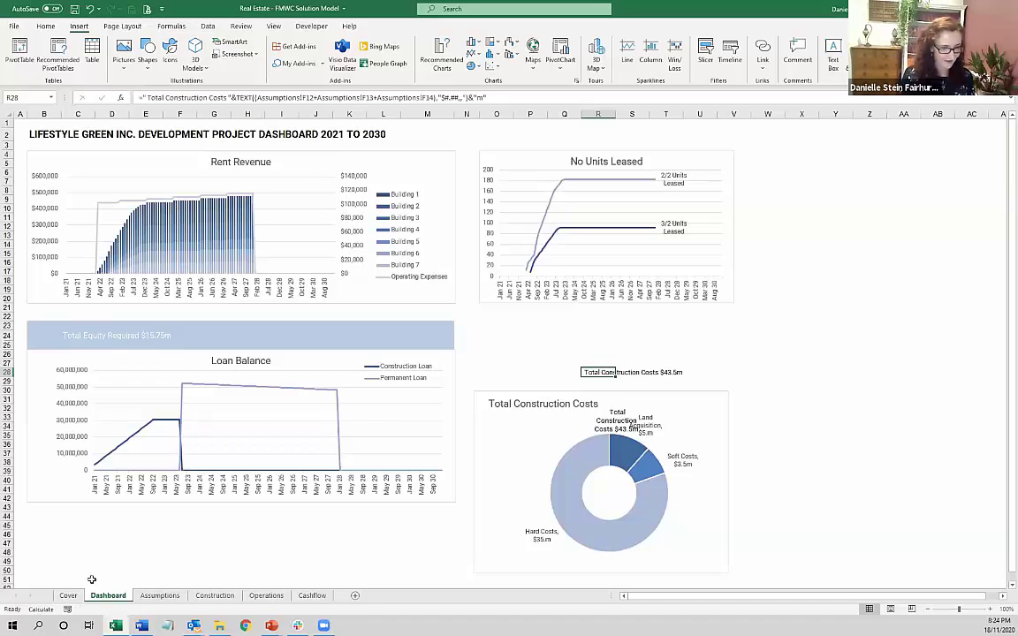
Return to the Assumptions sheet
left_click(68, 596)
left_click(152, 596)
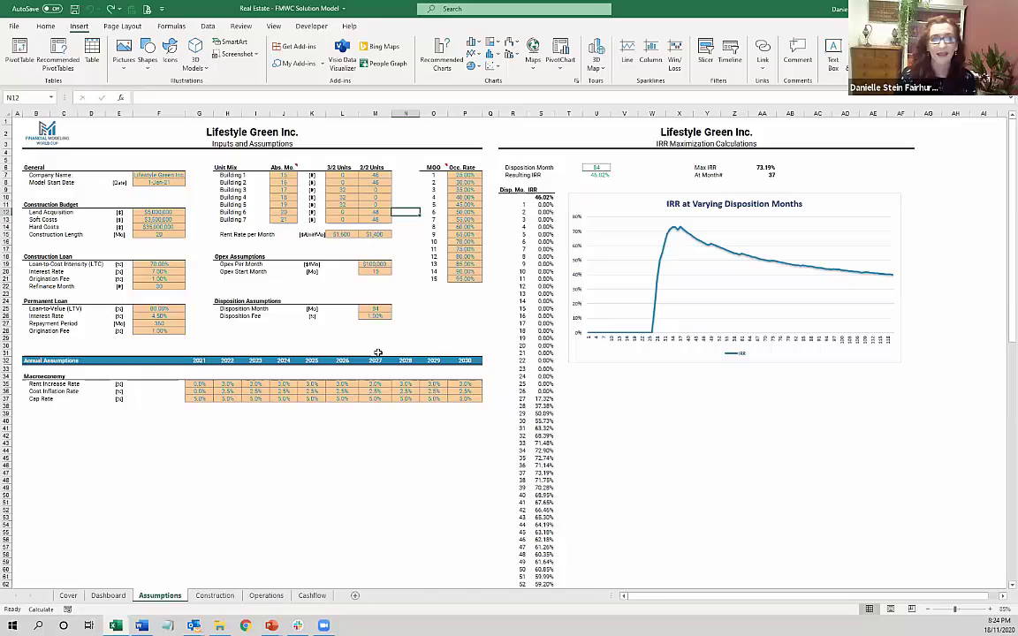
Set the Land Acquisition cost in F12 of the Construction Budget to 10000000
left_click(159, 212)
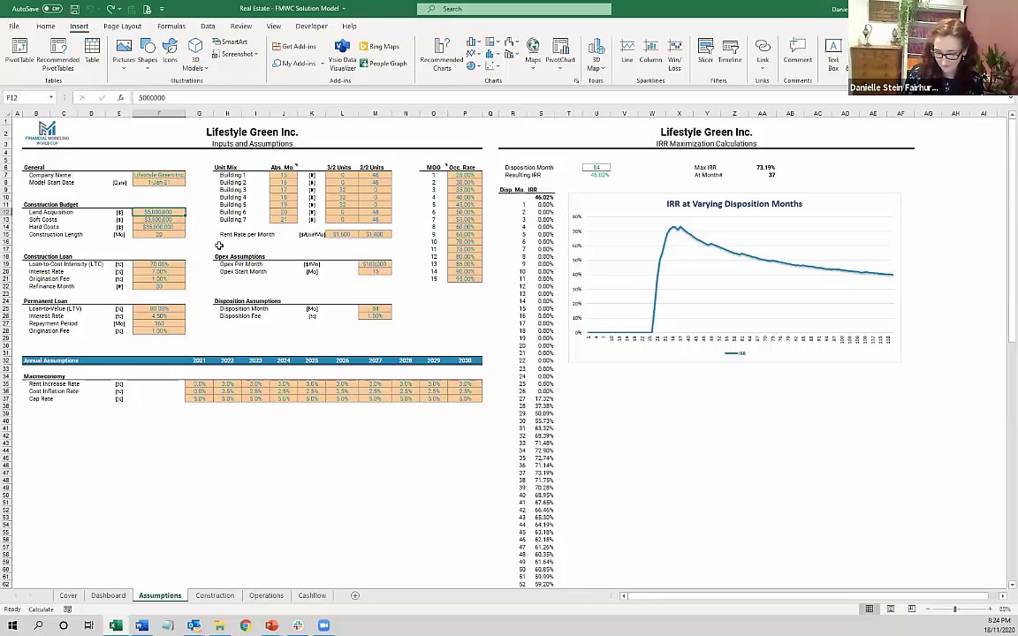
type("1")
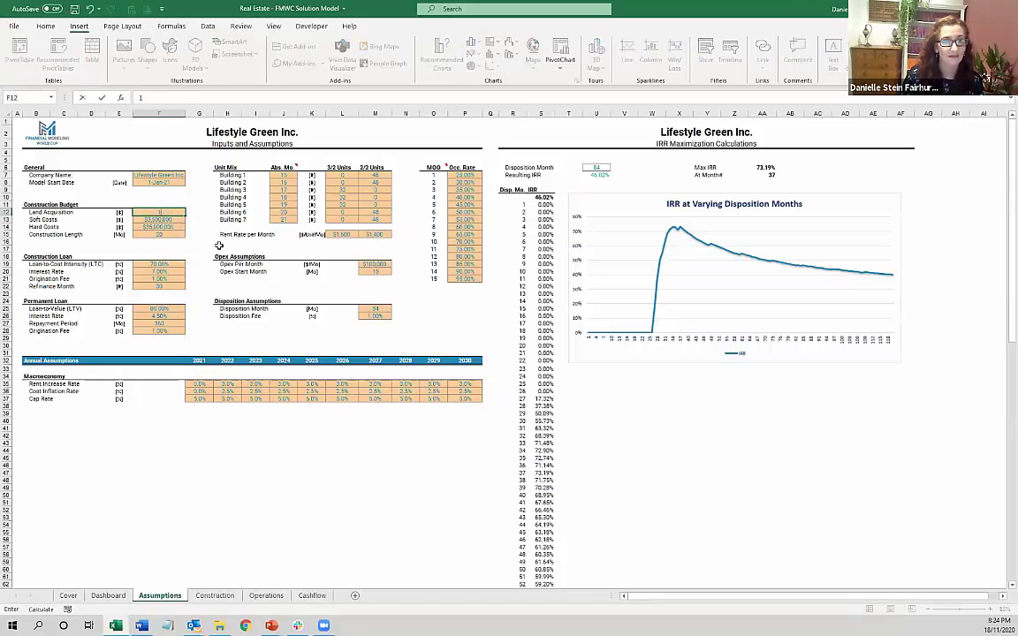
type("000000")
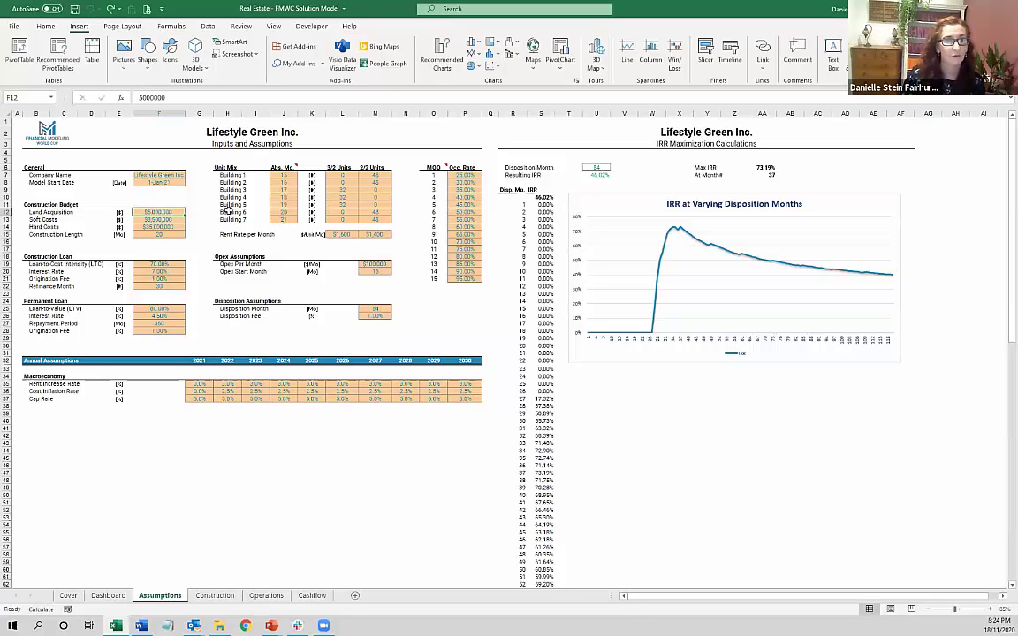
type("0")
key("ctrl+Return")
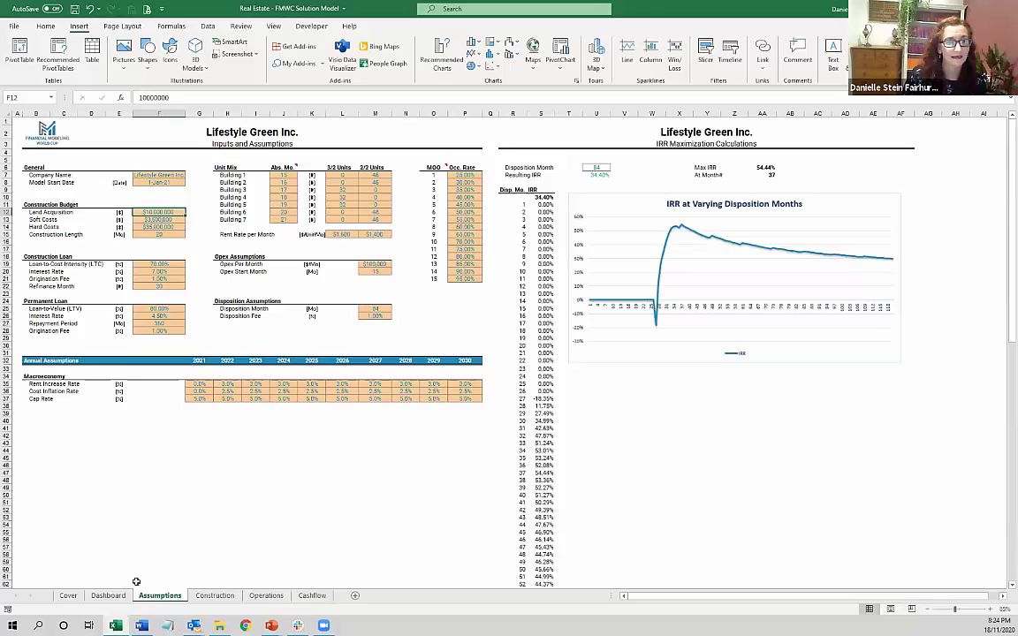
Examine the Dashboard's charts and the Total Equity Required label formula in C24, leaving the formula as it is
left_click(108, 595, "ctrl")
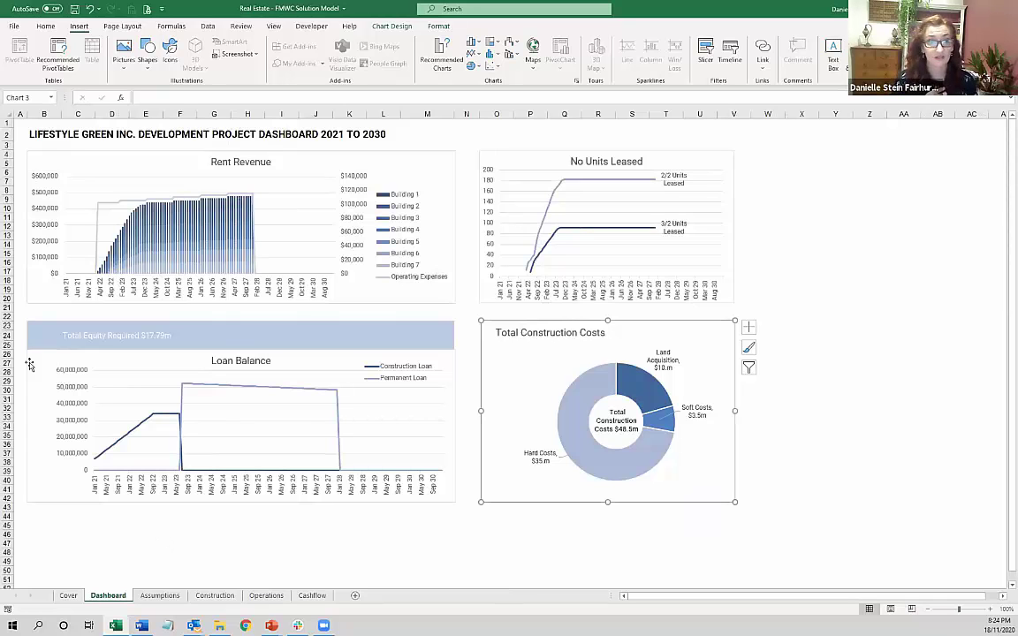
left_click(78, 336)
double_click(78, 336)
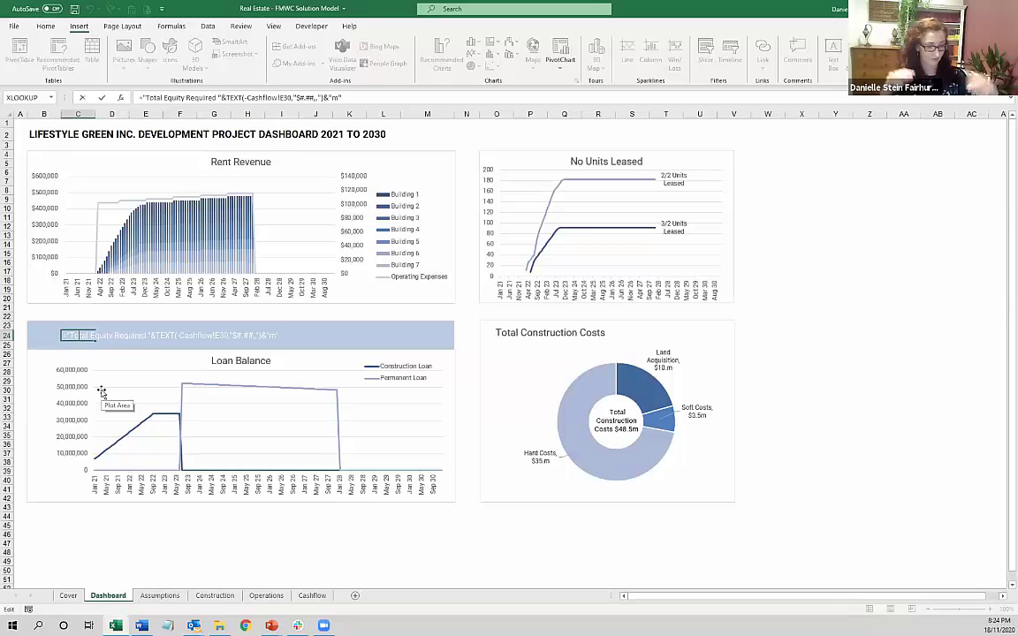
key("Escape")
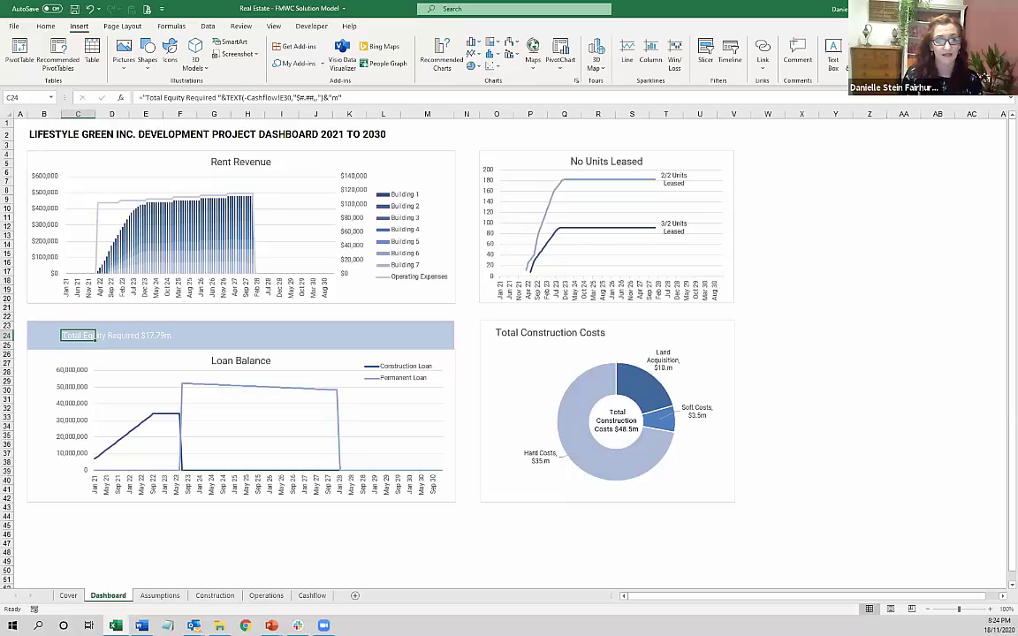
Switch to the running PowerPoint slide show and advance to the agenda slide with "Principles of dashboard design" highlighted
left_click(271, 625)
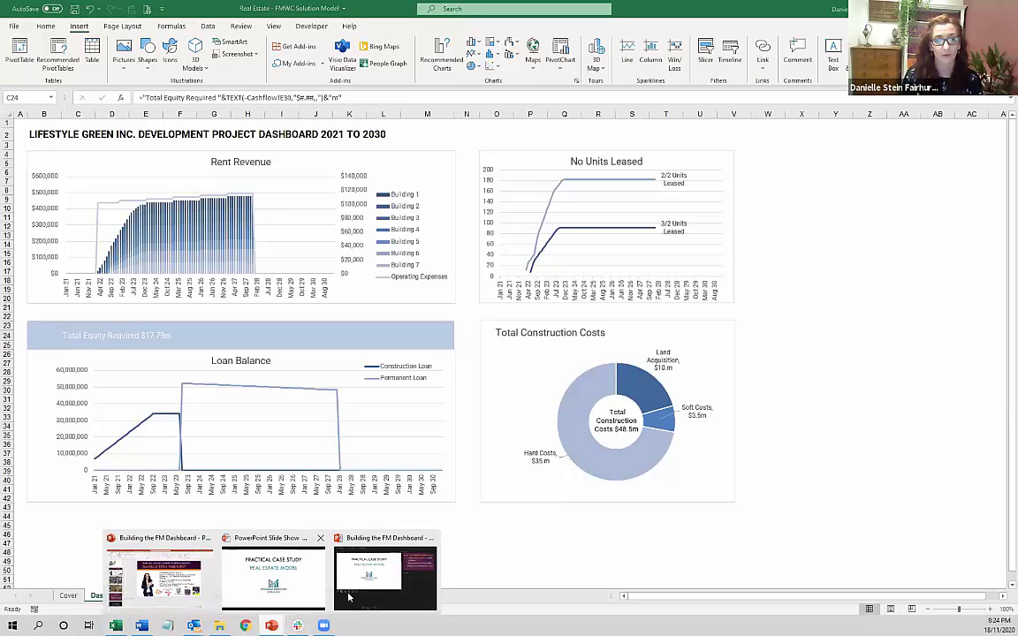
left_click(286, 602)
key("Right")
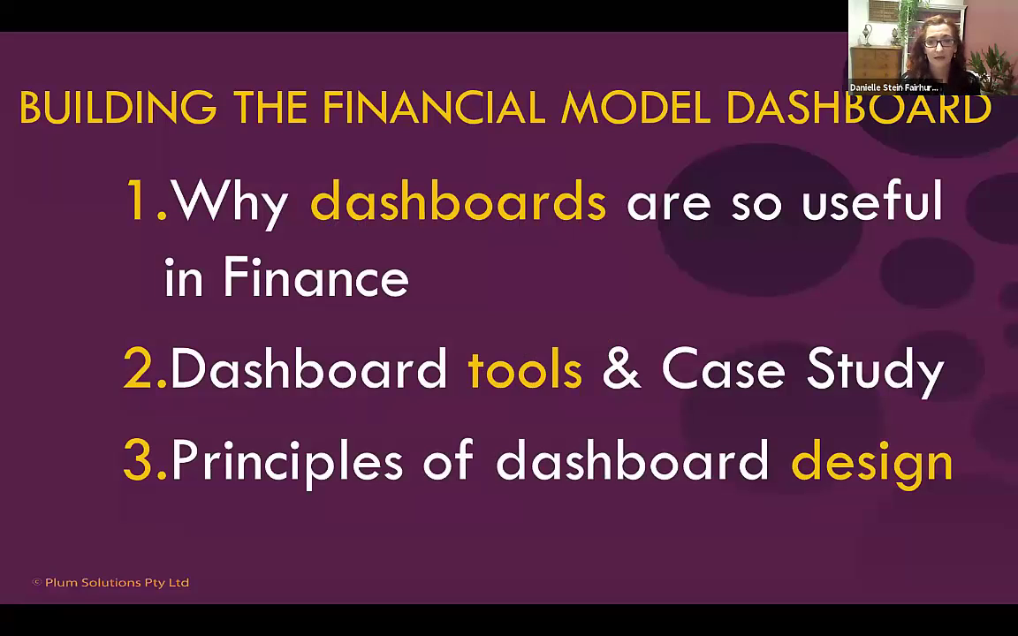
key("Right")
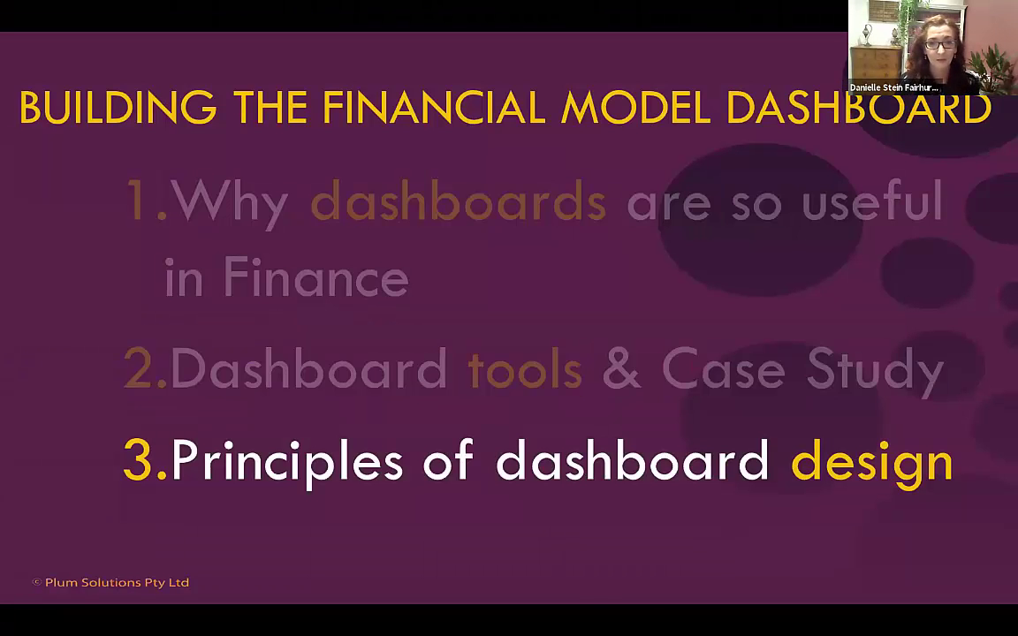